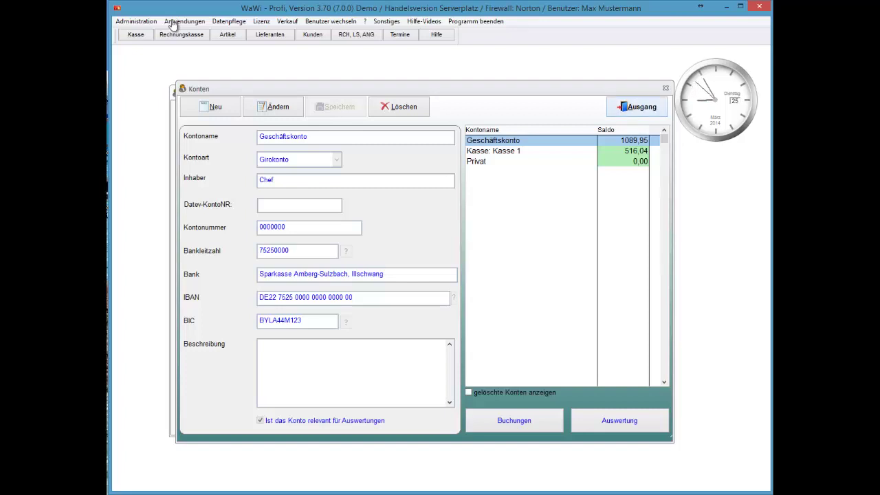
Step: Close the accounts window and open the Kontenangabe texts in the system settings
key(Escape)
key(alt)
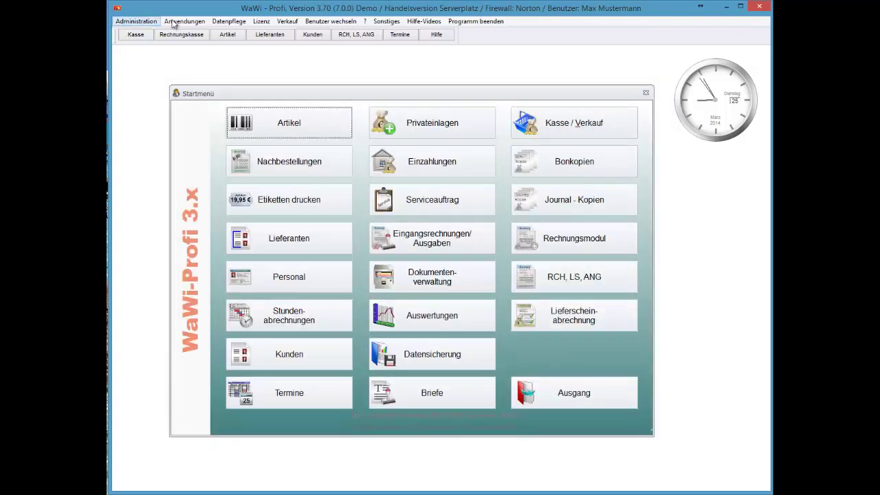
key(Down)
key(Right)
key(Return)
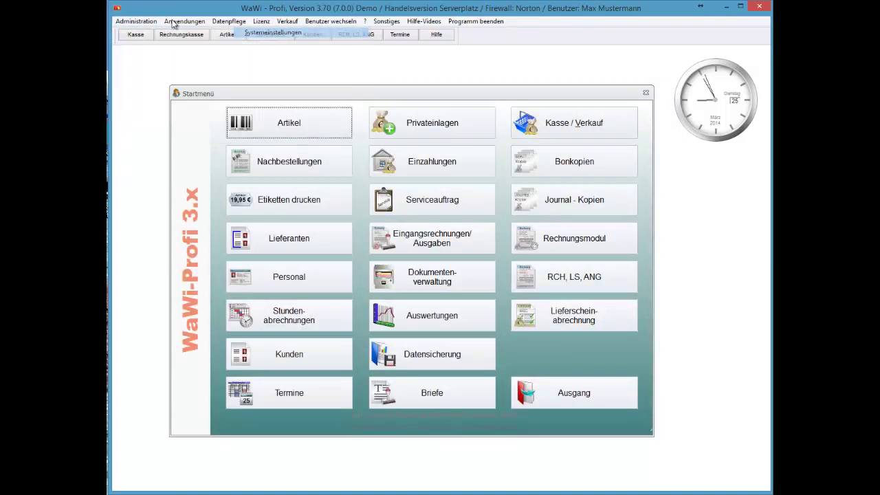
click(292, 101)
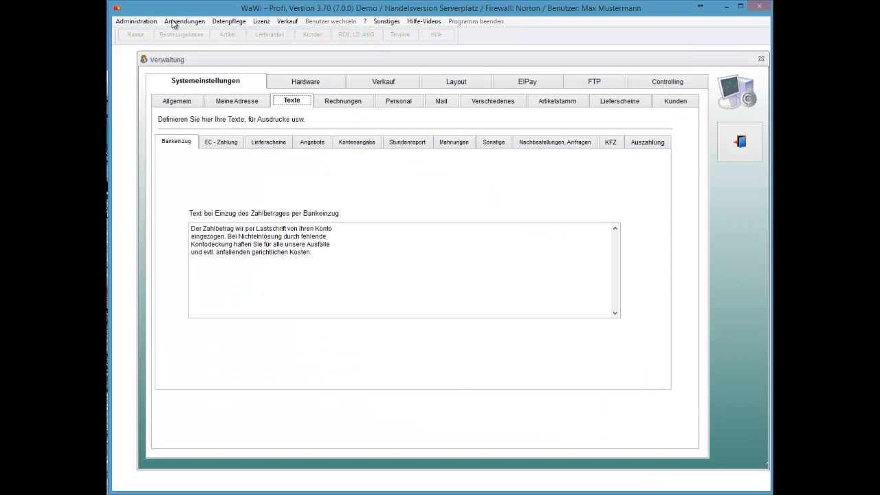
click(357, 142)
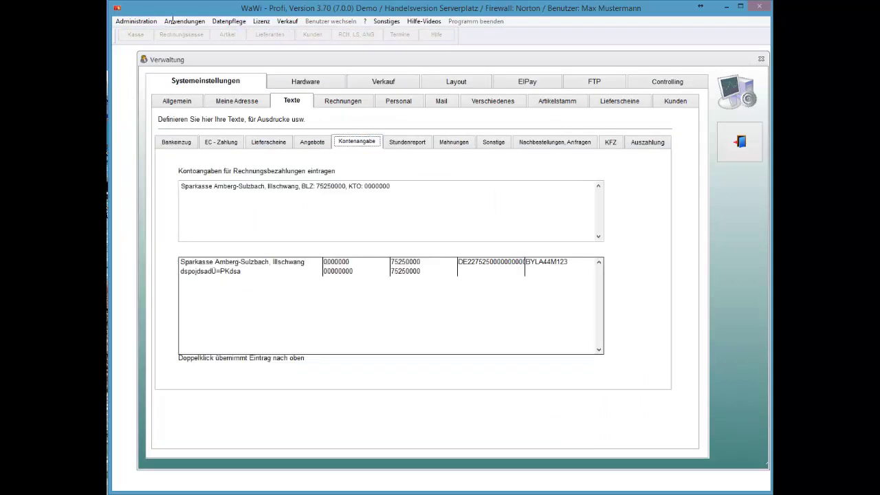
Step: Append both listed bank accounts to the invoice payment details text, the second account before the Sparkasse one
key(Tab)
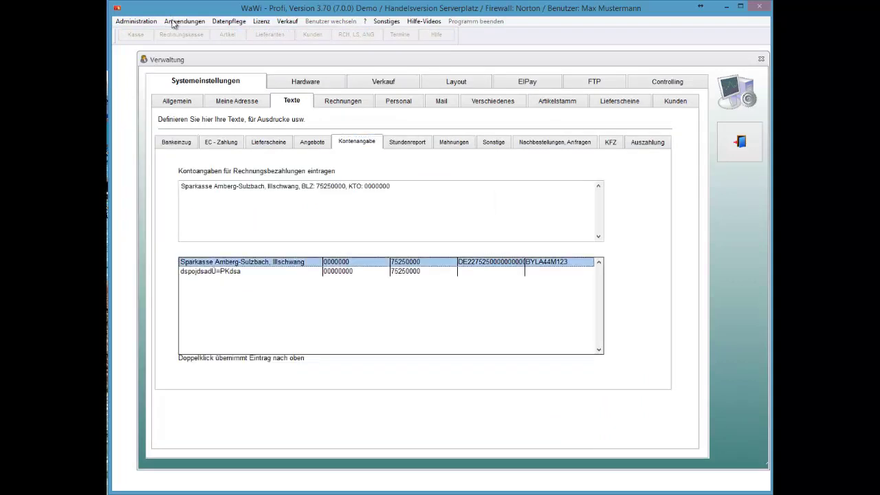
key(Down)
key(Up)
key(Down)
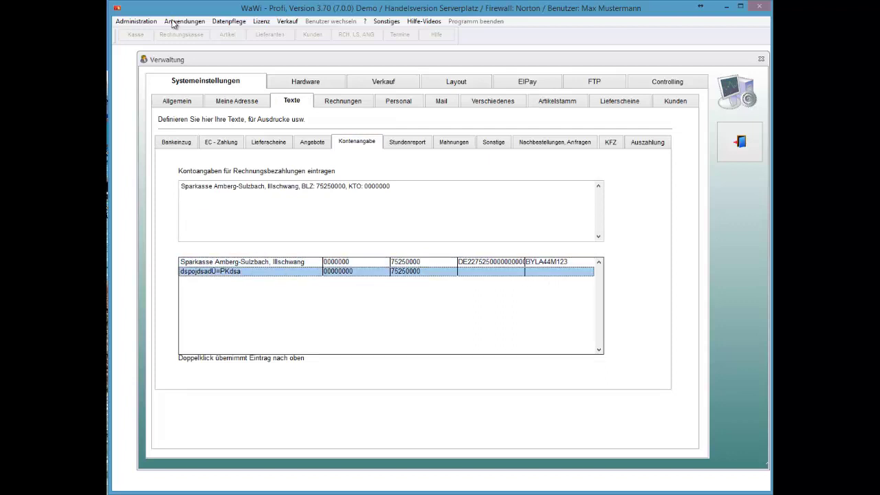
key(Up)
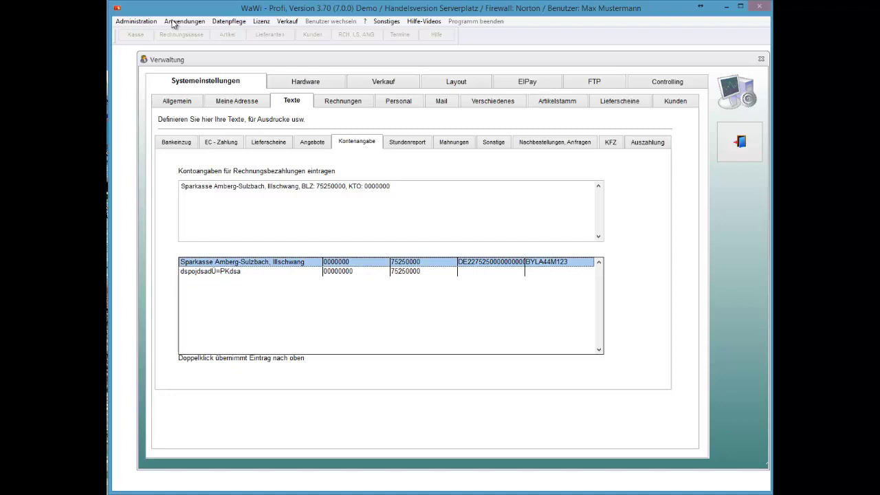
key(Down)
key(Return)
key(Up)
key(Return)
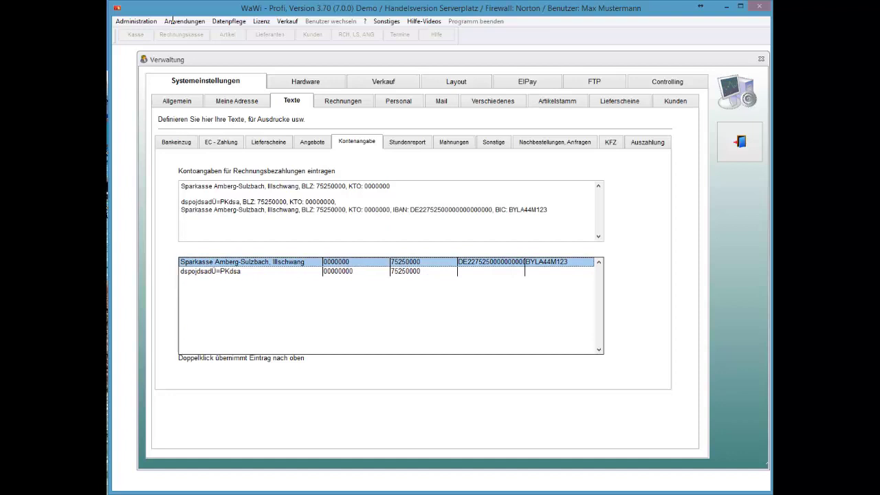
Step: Delete the two appended account lines from the payment details text
drag(549, 210, 459, 210)
drag(548, 210, 181, 202)
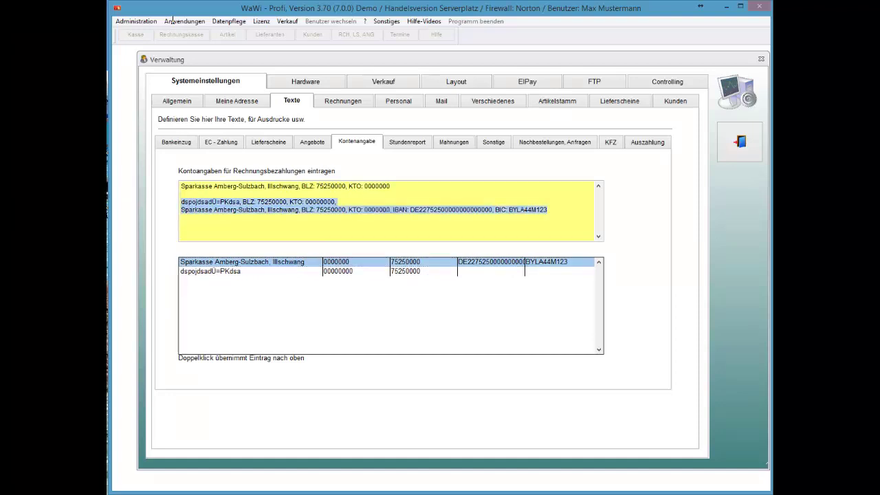
key(Delete)
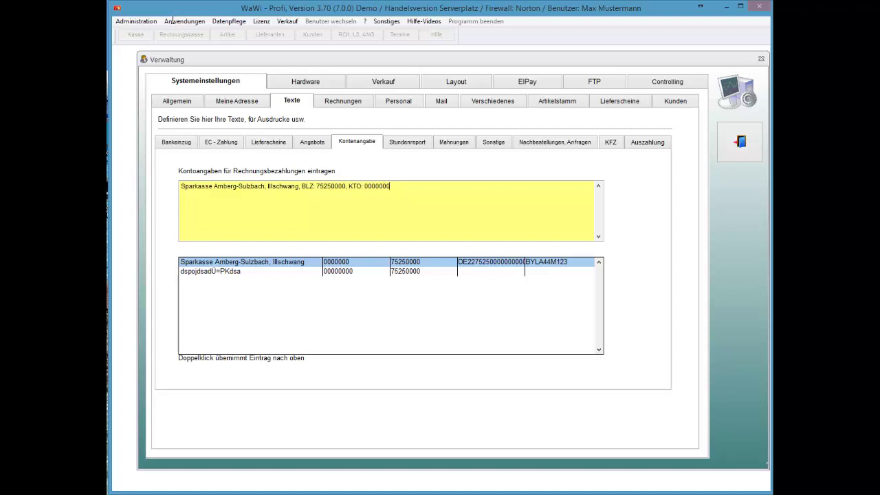
Step: Replace the old Sparkasse line in the payment details with the listed Sparkasse account entry that includes IBAN and BIC
double_click(242, 262)
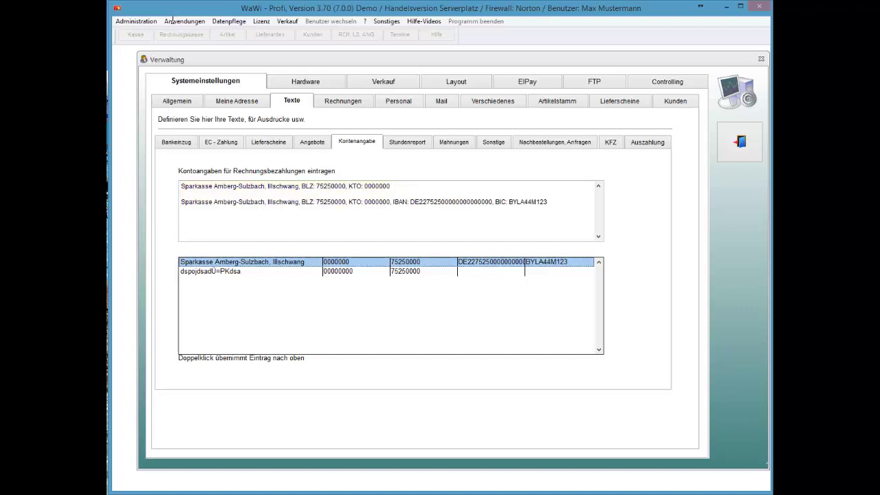
drag(392, 186, 179, 186)
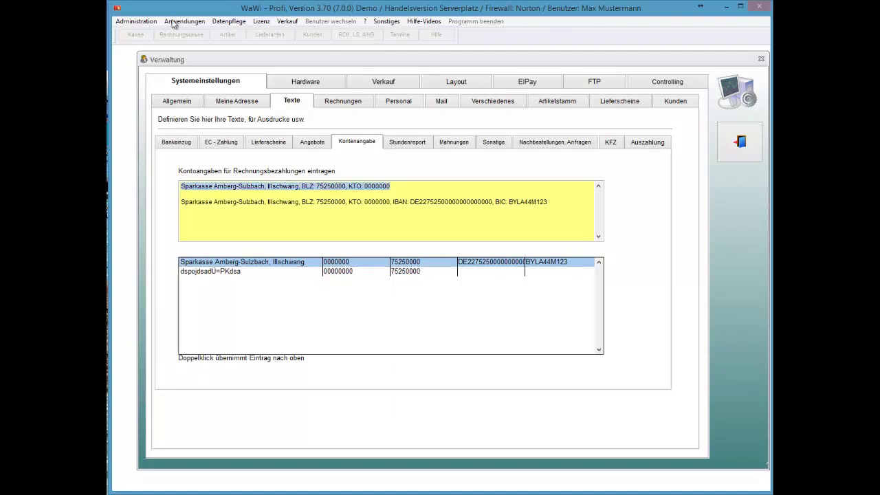
key(Delete)
key(Delete)
key(Delete)
text(S)
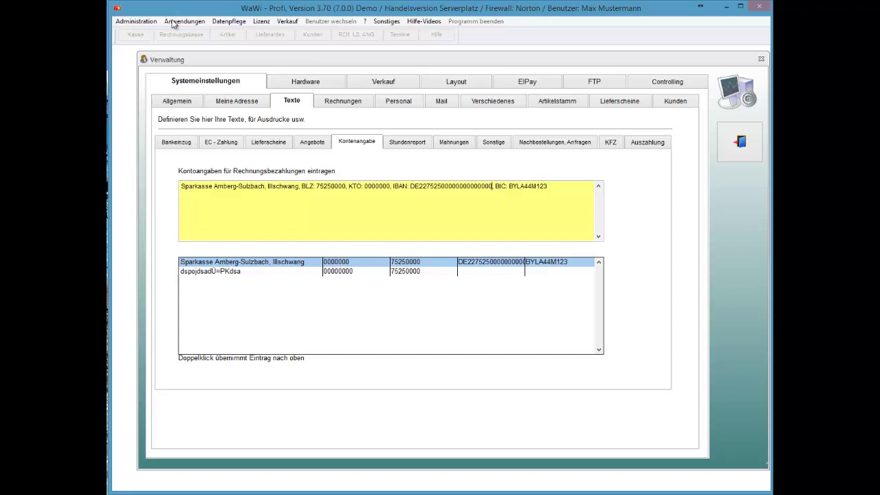
Step: Append the second listed account to the payment details and remove the blank line between the two accounts
click(241, 272)
double_click(240, 272)
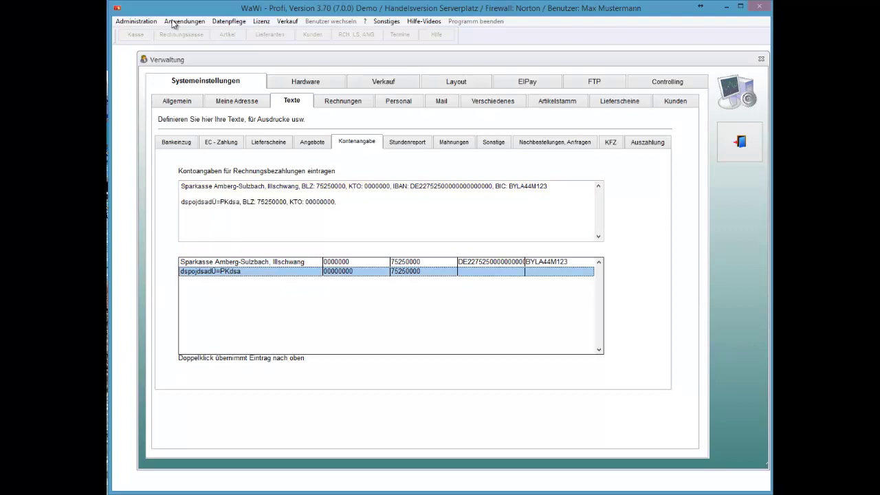
click(182, 194)
key(BackSpace)
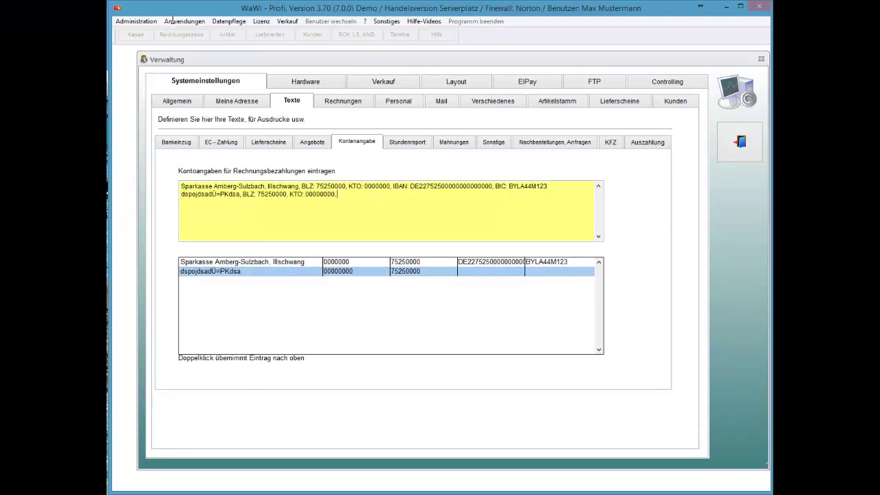
Step: Move the second account's line above the Sparkasse line, and undo the insertion so only the Sparkasse account remains
mouse_move(337, 195)
mouse_down()
mouse_move(248, 187)
mouse_move(180, 187)
mouse_move(179, 195)
mouse_up()
key(ctrl+c)
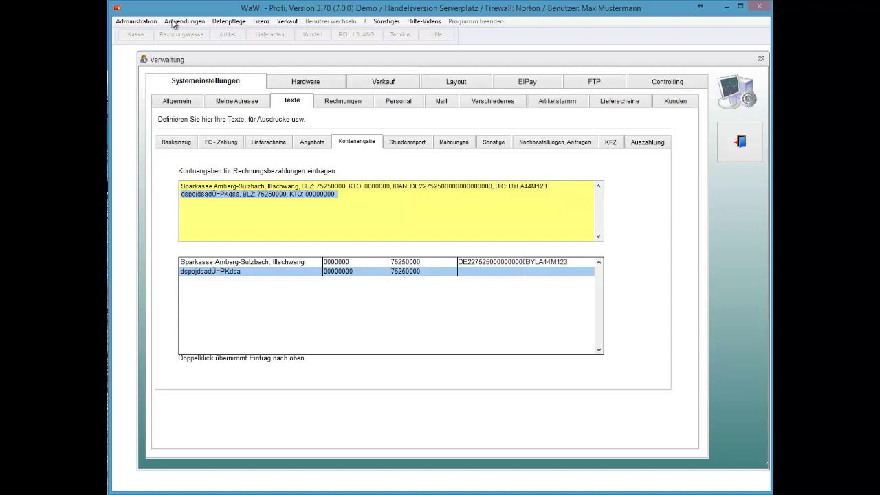
key(Delete)
key(ctrl+v)
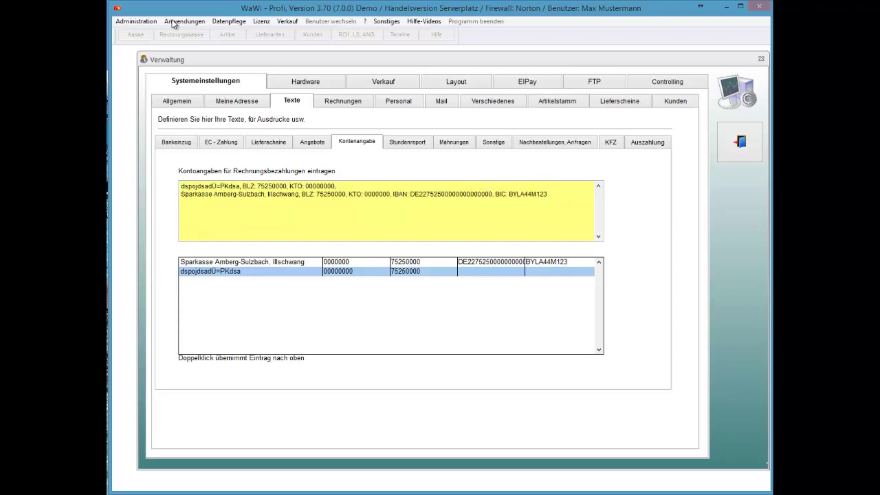
key(ctrl+z)
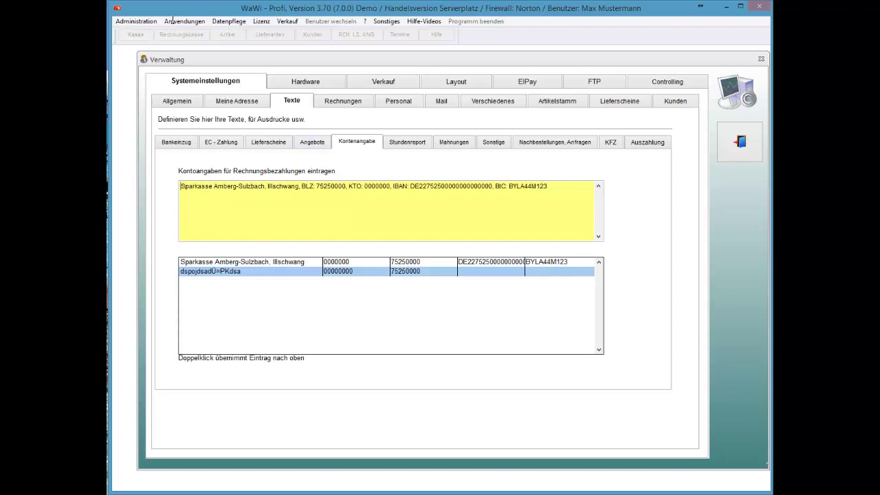
Step: Delete the IBAN and BIC portion from the Sparkasse line in the payment details
drag(392, 186, 548, 186)
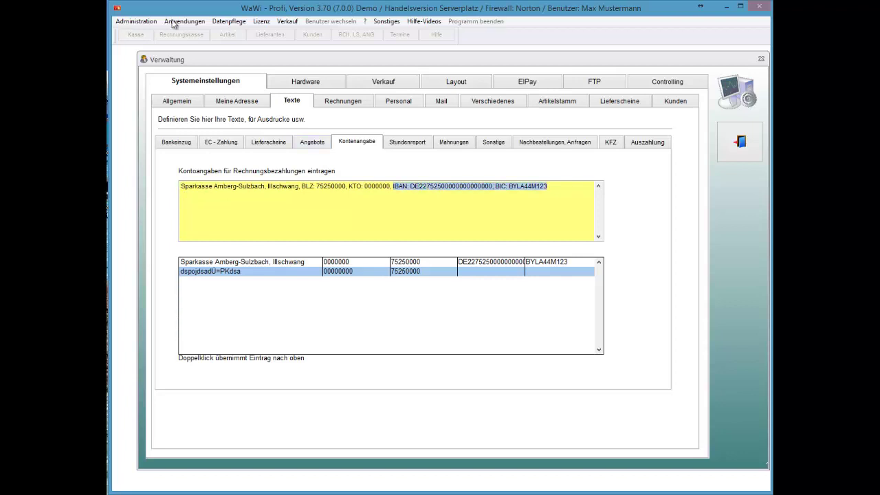
key(Delete)
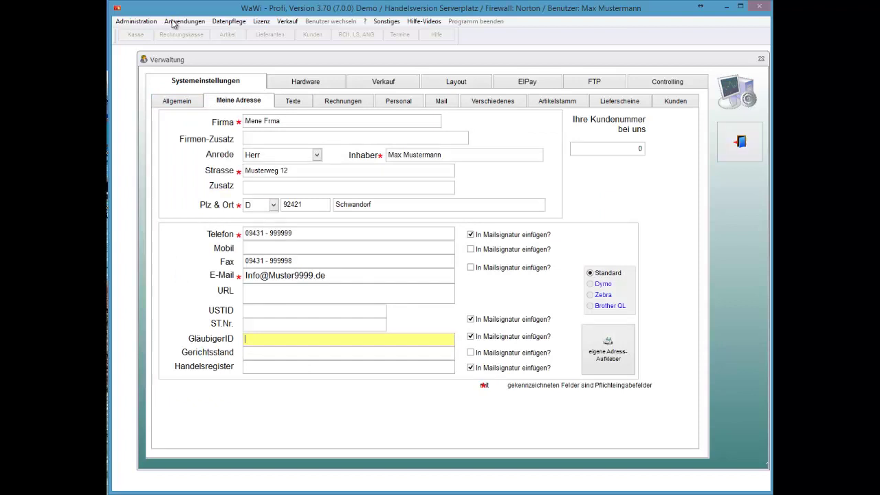
Step: Leave the system settings and open the sales screen of Kasse 1
click(173, 22)
key(Return)
key(Return)
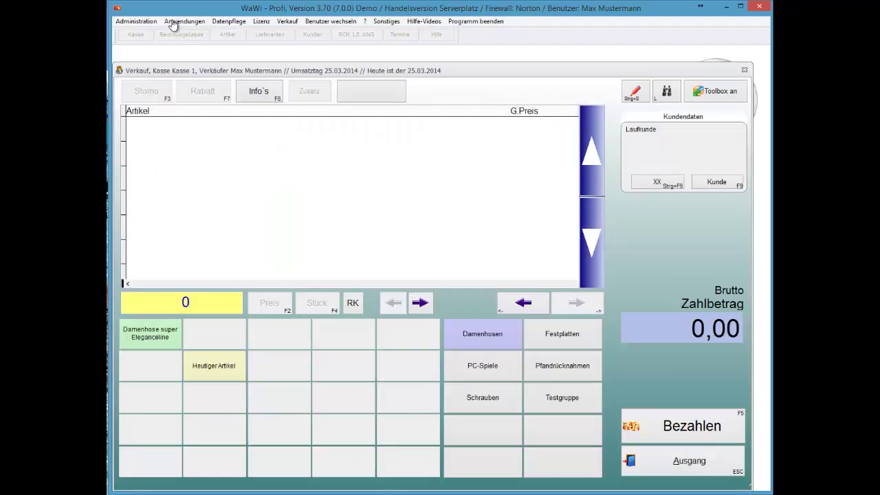
Step: Add one Heutiger Artikel and one Damenhose super Eleganceline to the sale, selling the trousers despite insufficient stock
key(Return)
key(Return)
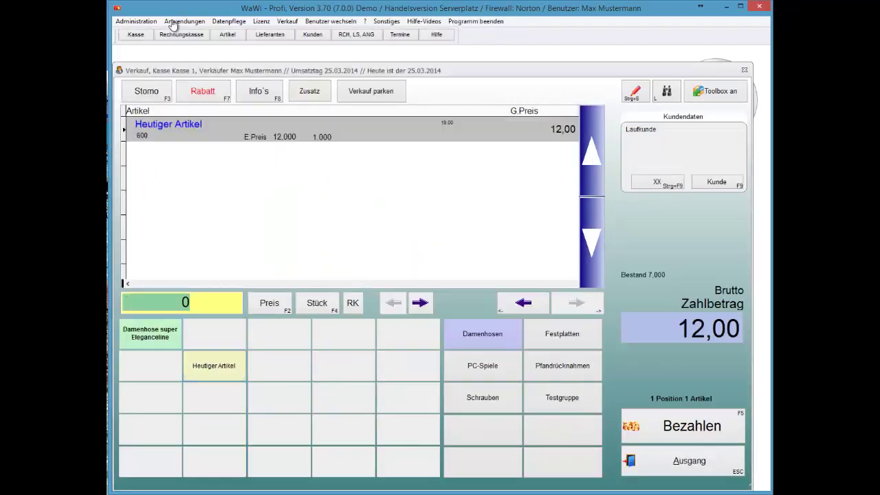
key(Return)
key(Return)
key(Return)
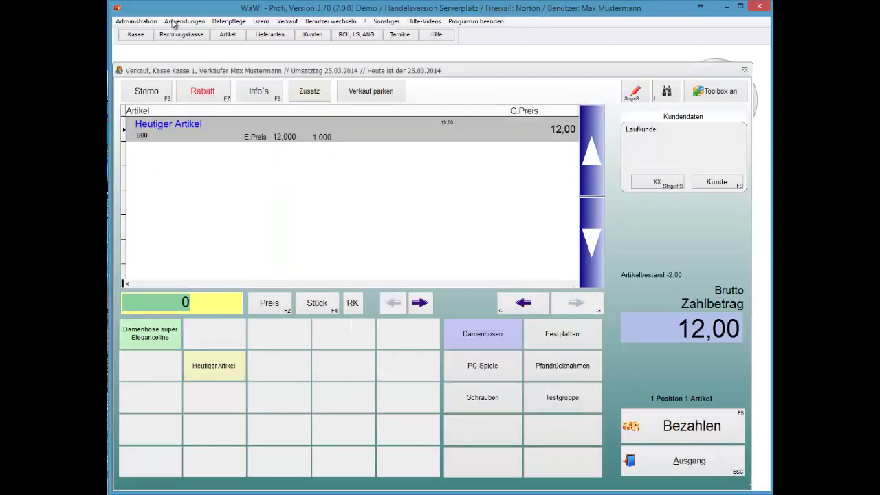
key(Return)
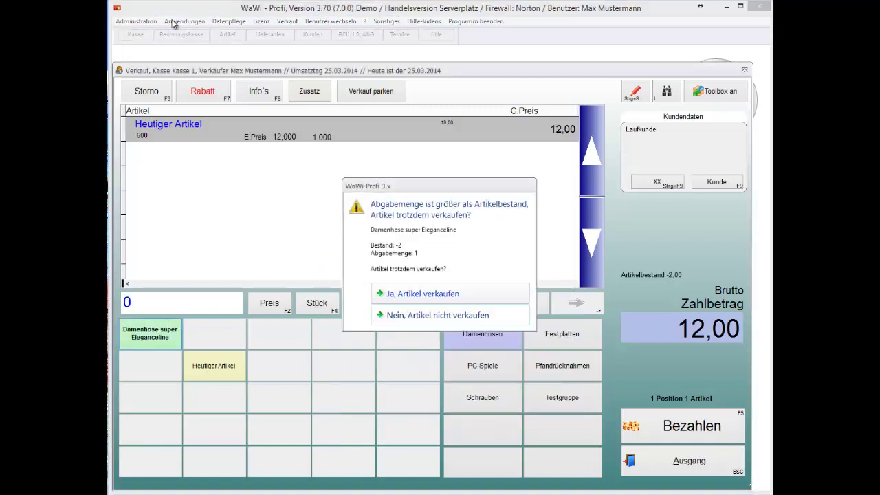
key(Return)
Step: Find Autohaus Schraubenmeierhans in the sale's customer search and open the bank details in its customer record
key(F9)
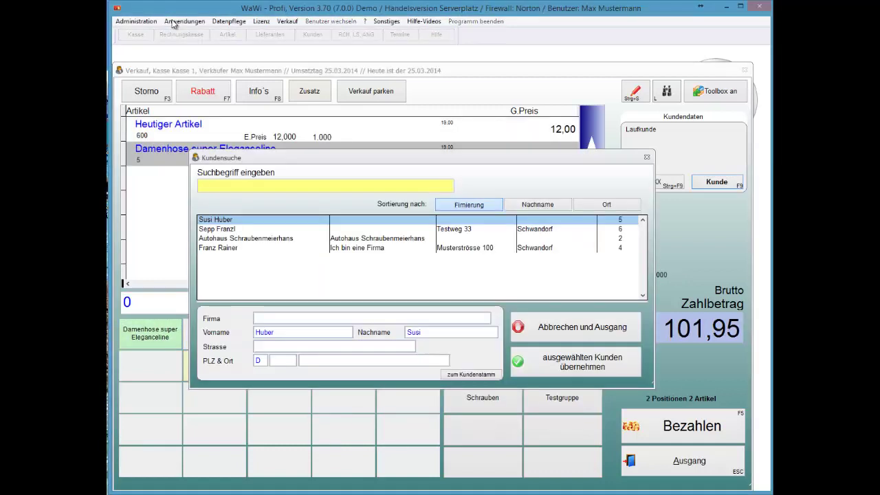
key(Down)
key(Down)
key(Tab)
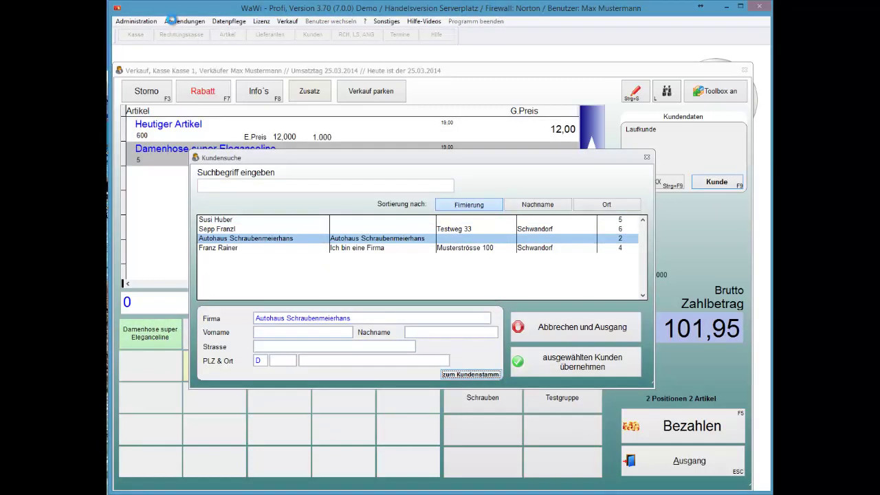
key(Return)
click(207, 362)
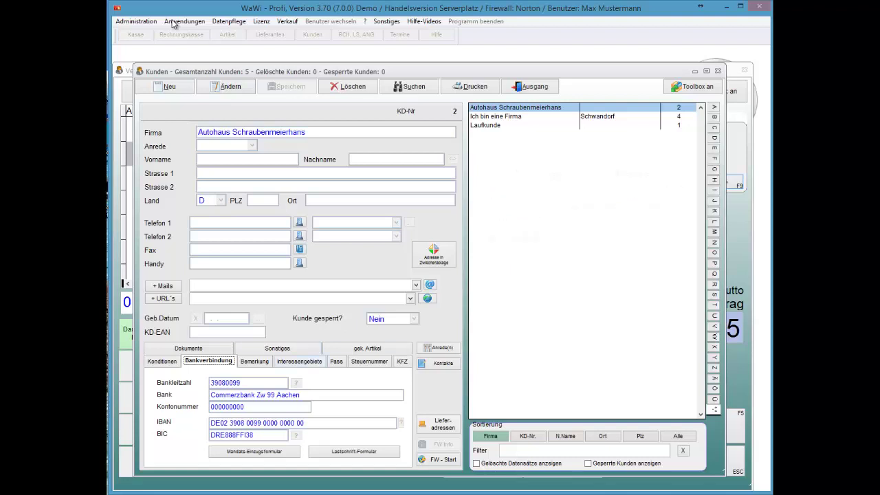
Step: Compare the bank details and payment conditions of customers Autohaus Schraubenmeierhans and Ich bin eine Firma
click(162, 362)
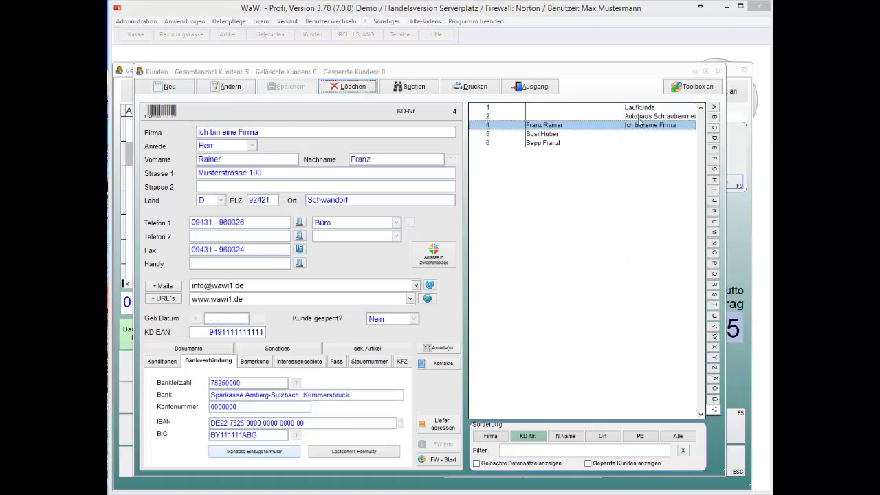
click(639, 118)
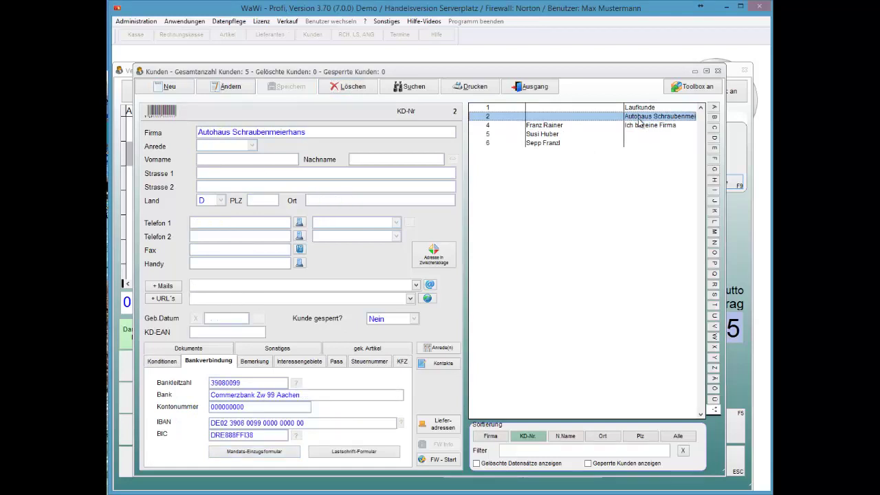
key(Down)
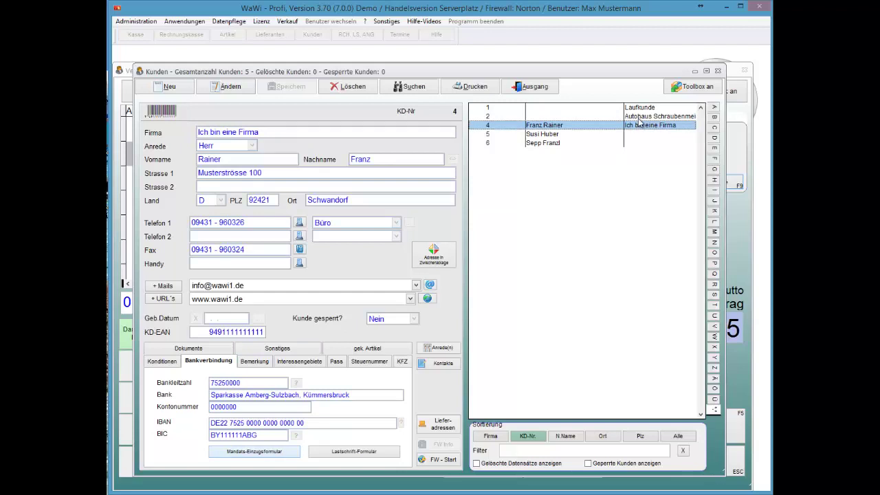
key(Up)
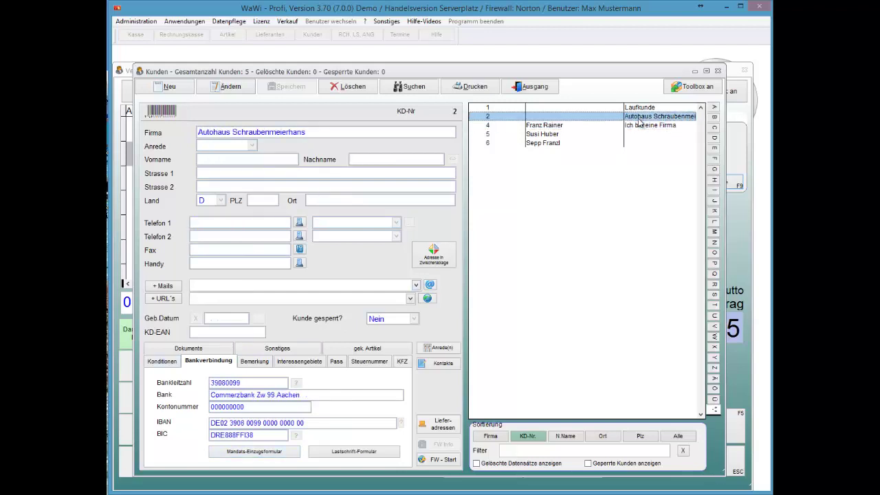
click(162, 361)
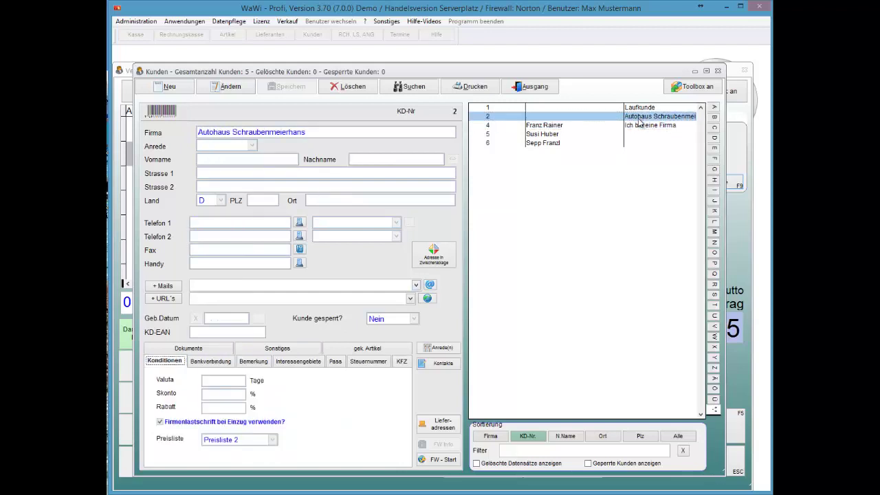
key(Down)
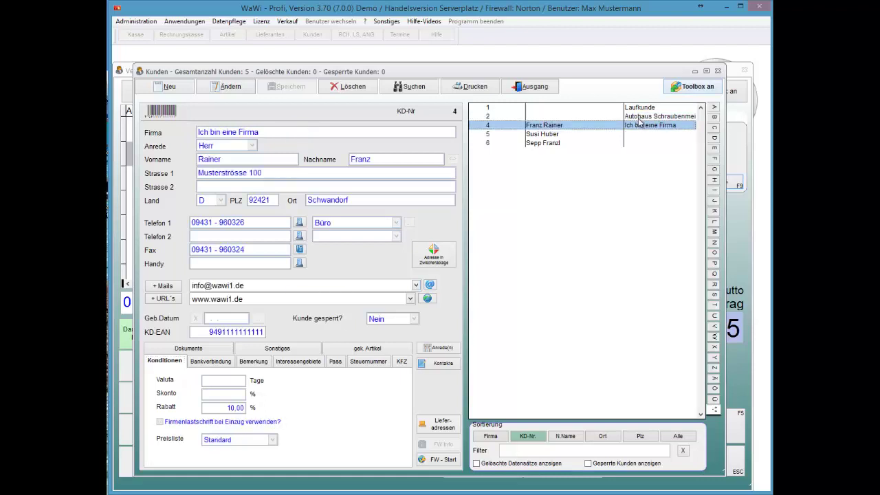
Step: Close the customer records and assign the customer Ich bin eine Firma to the sale
click(531, 86)
key(Return)
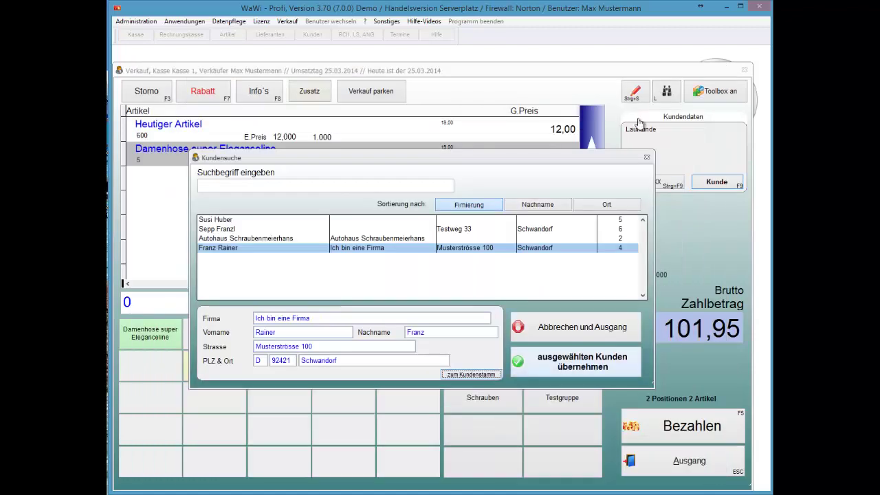
key(Return)
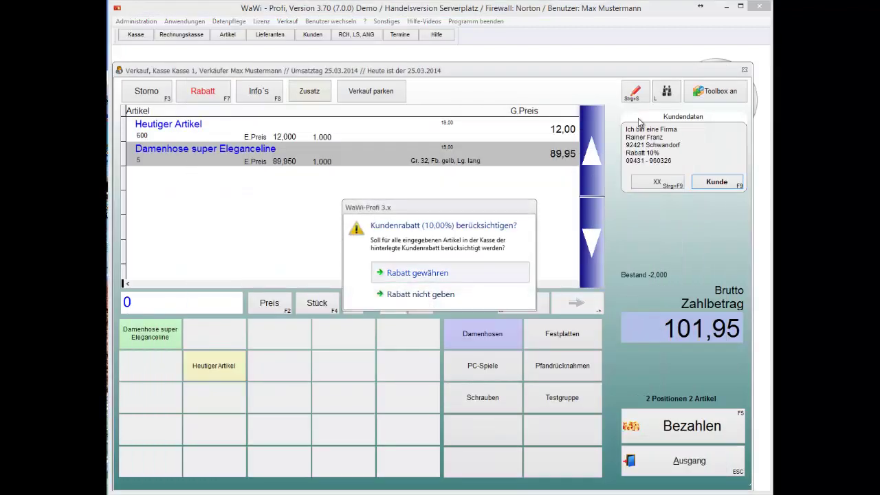
Step: Grant the 10% customer discount on all entered items and accept Ich bin eine Firma again as the sale's customer
key(Return)
key(F9)
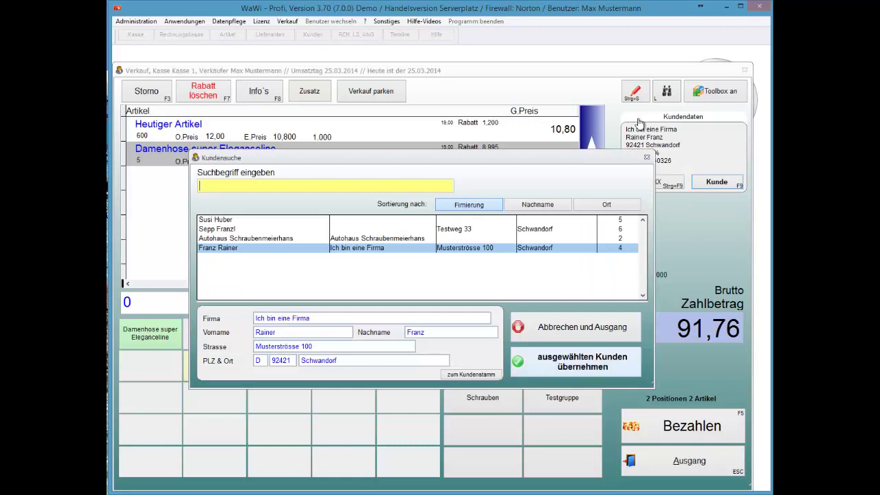
key(Return)
Step: Book the sale as a Lieferschein instead of taking payment, leaving the Zusatzbemerkung empty
key(F5)
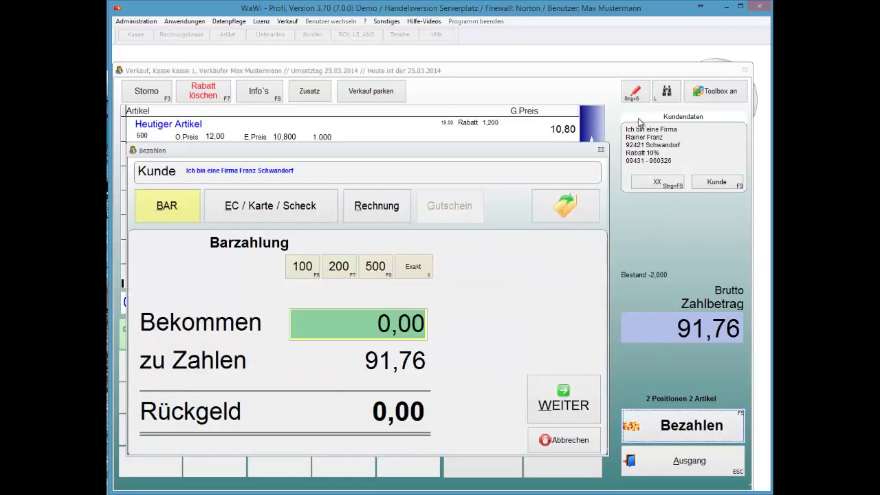
key(F9)
key(Down)
key(Return)
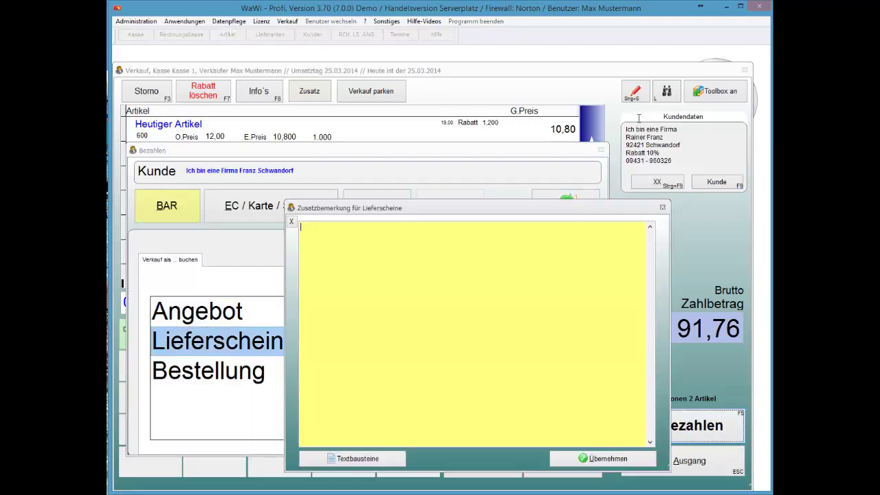
key(alt+u)
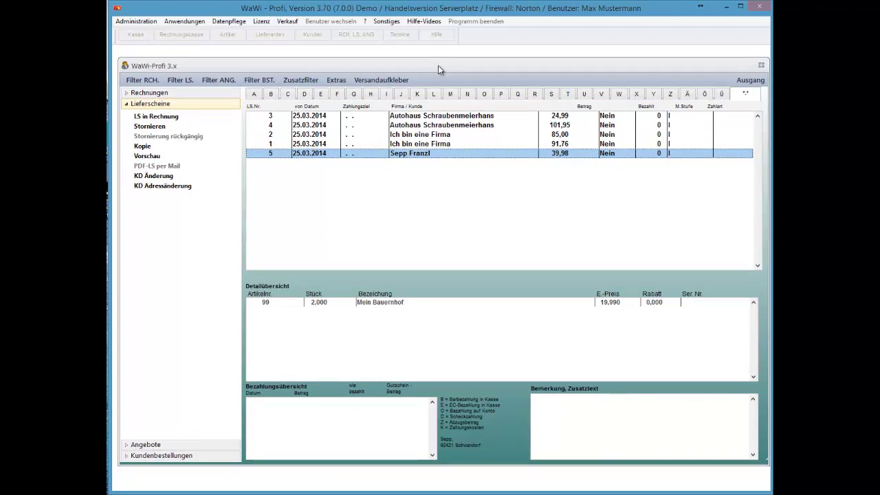
Step: Examine the articles on the individual Lieferscheine in the overview, from the last entry to the first, and close it
key(Up)
key(Up)
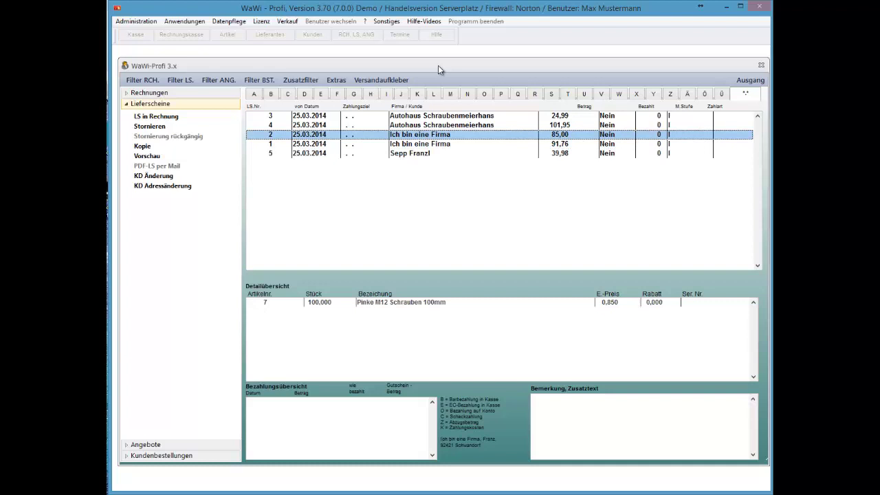
key(Up)
key(Up)
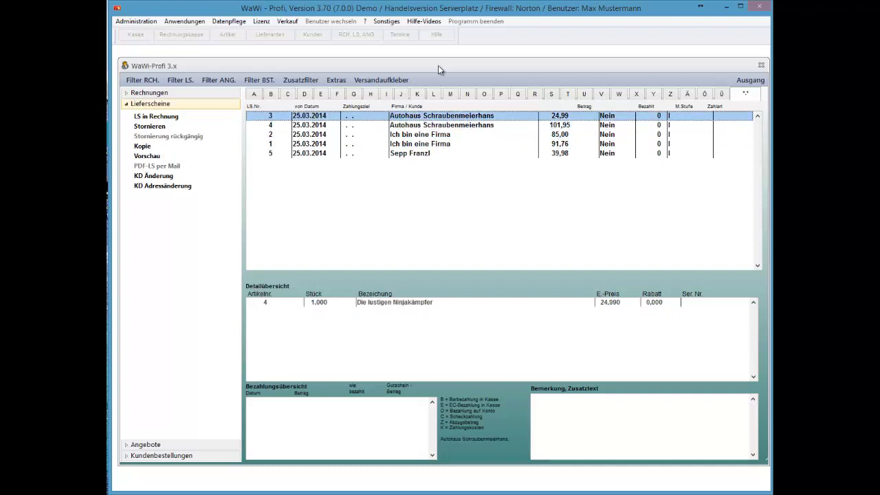
key(Escape)
Step: Try to bill all Lieferscheine of period 3/2014 as a Sammelrechnung in the Lieferscheinabrechnung
key(Down)
key(Down)
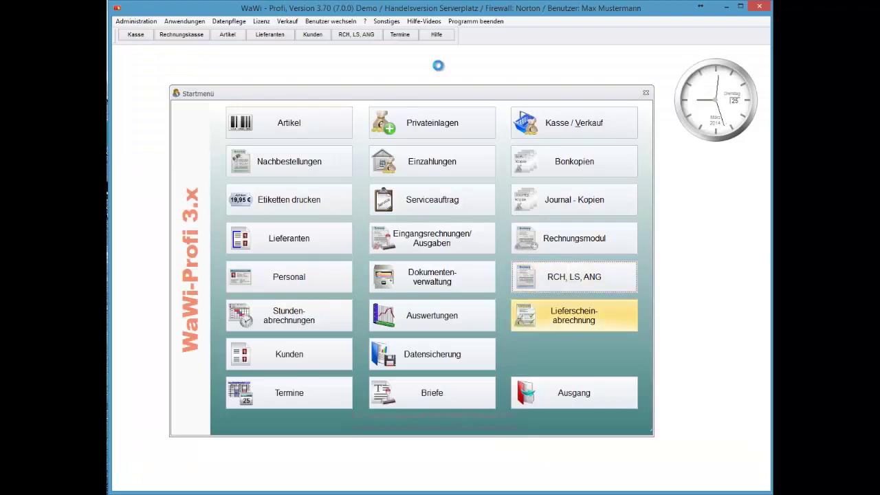
key(Return)
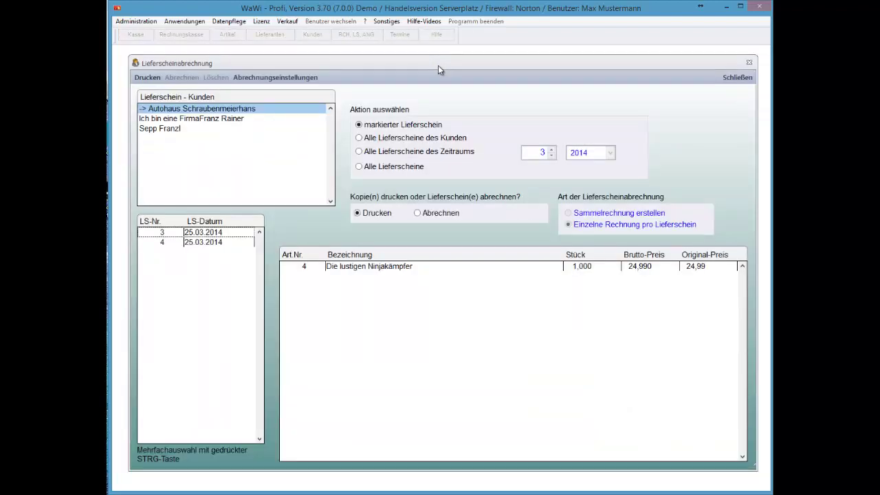
click(359, 151)
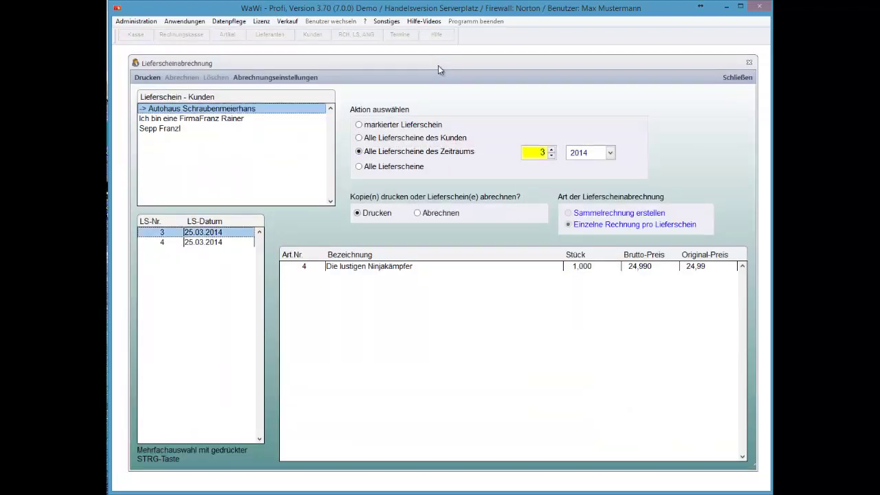
click(436, 213)
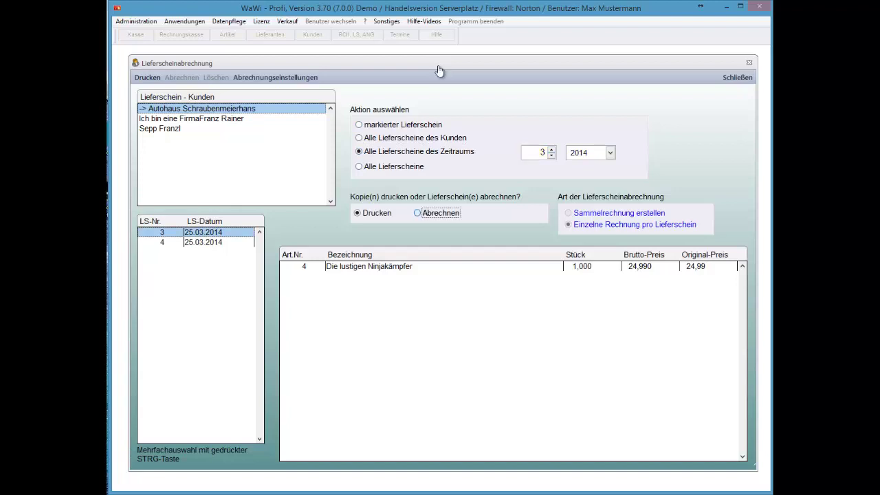
click(605, 213)
click(181, 78)
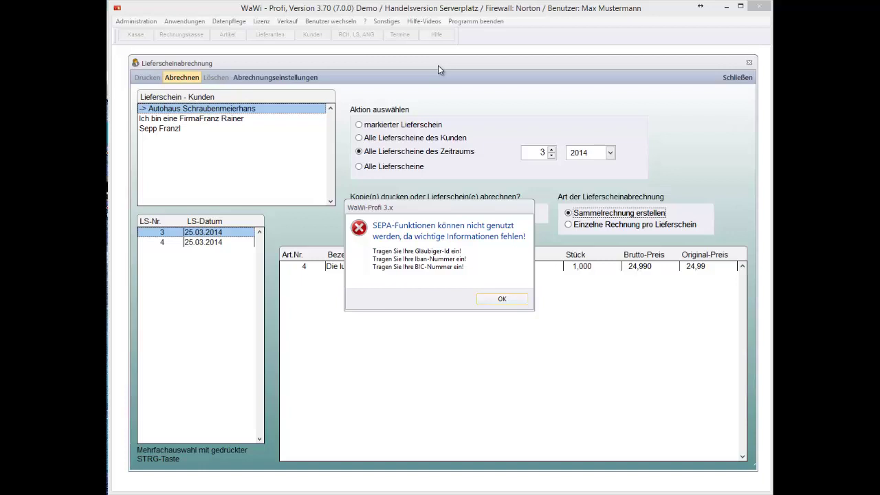
key(Return)
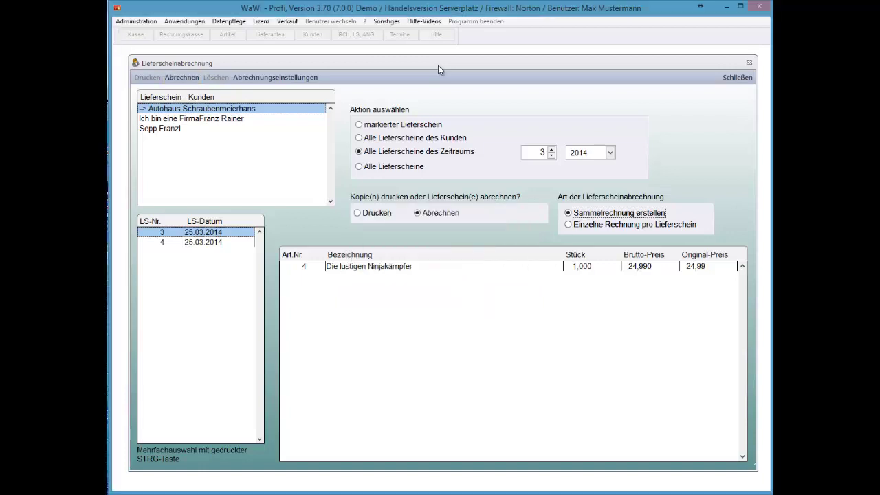
key(Escape)
Step: Enter the creditor ID (GläubigerID) in the company's own address data in the system settings
key(alt)
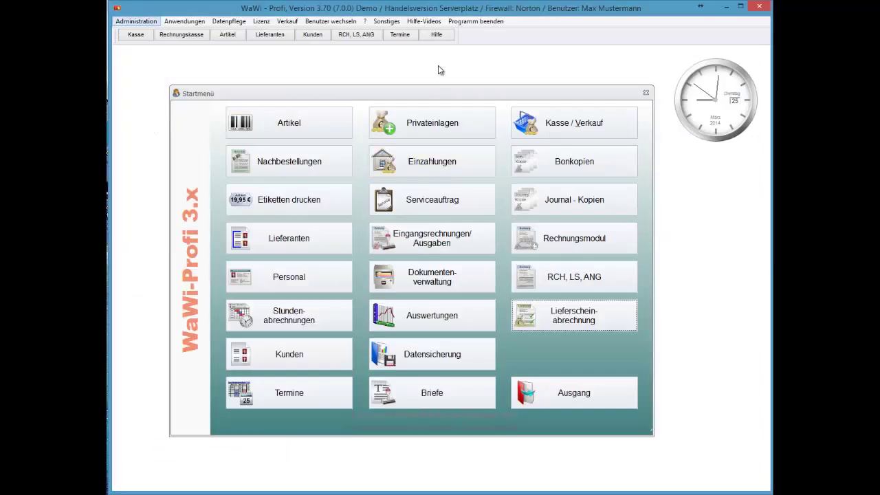
key(Down)
key(Right)
key(Return)
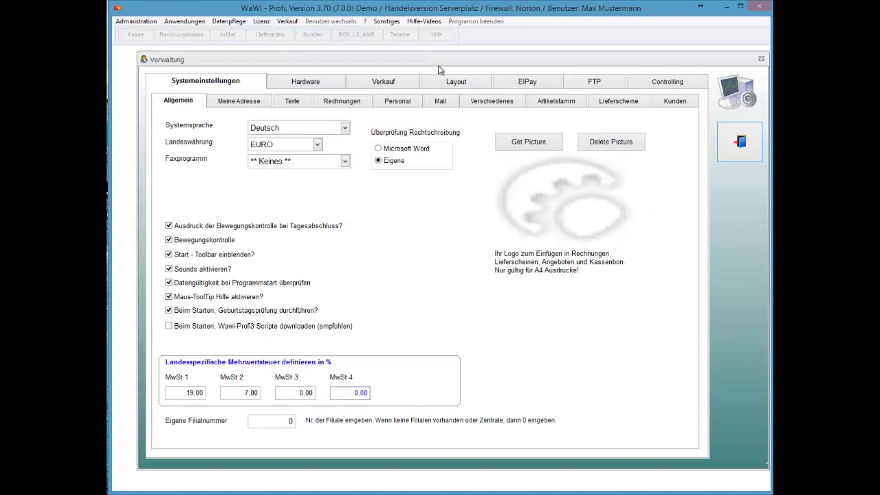
click(239, 101)
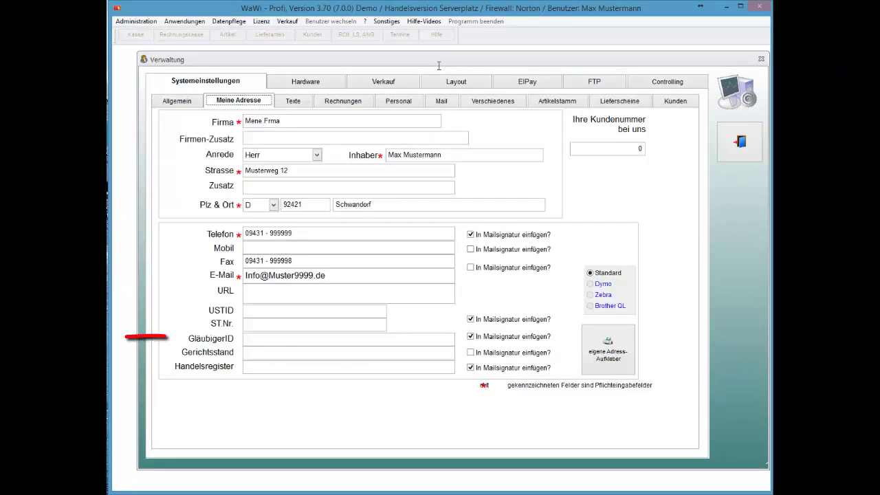
click(269, 340)
text(rdsfd#üpkfds<#üpok)
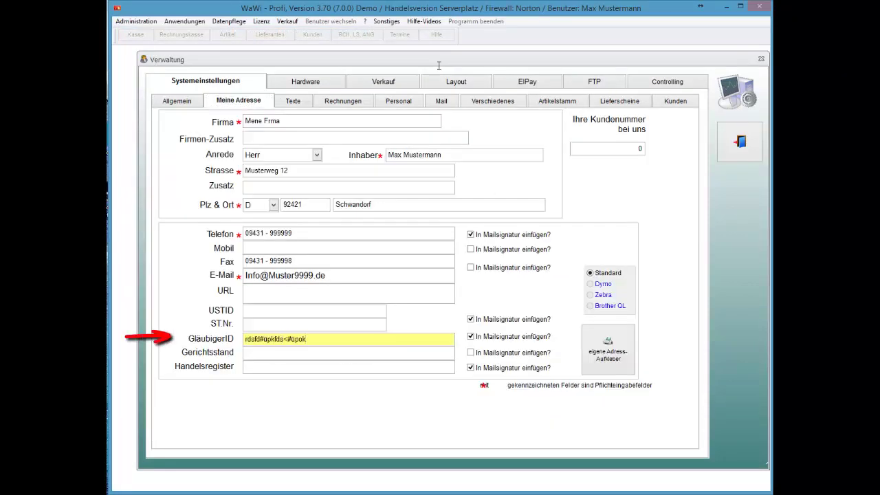
Step: Replace the Kontenangabe text for invoice payments with the stored Sparkasse Amberg-Sulzbach, Illschwang entry
key(ctrl+Tab)
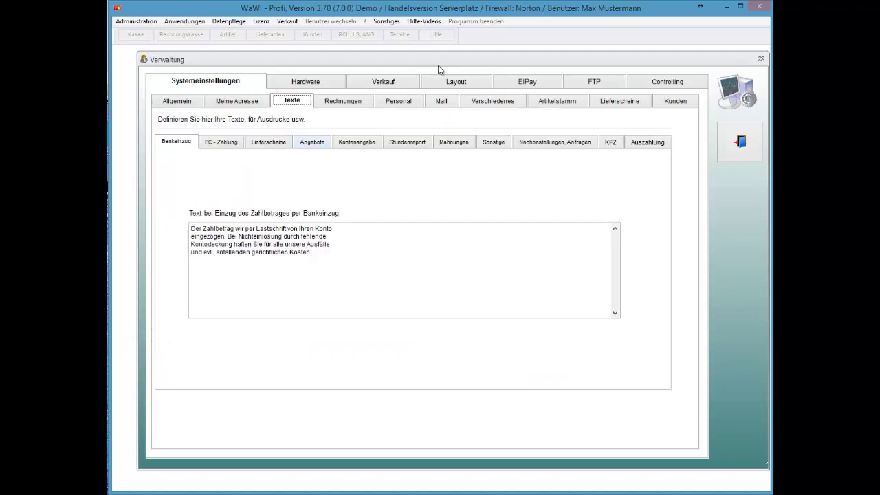
click(357, 143)
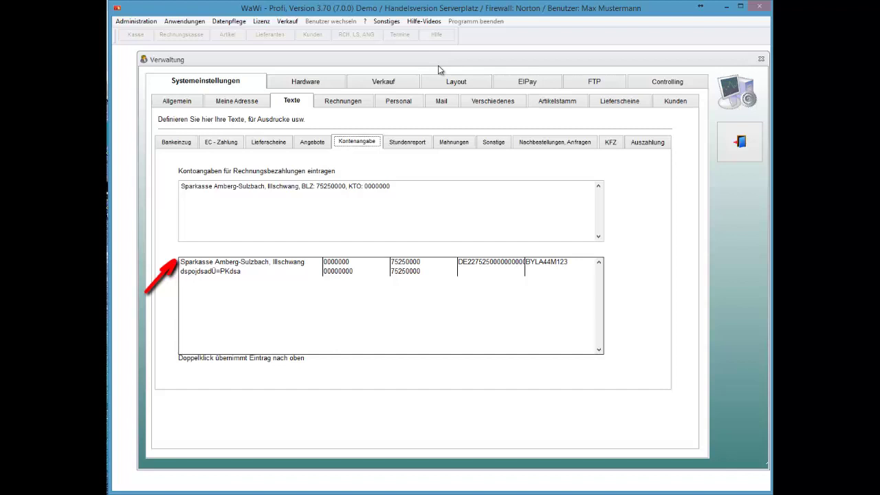
key(Tab)
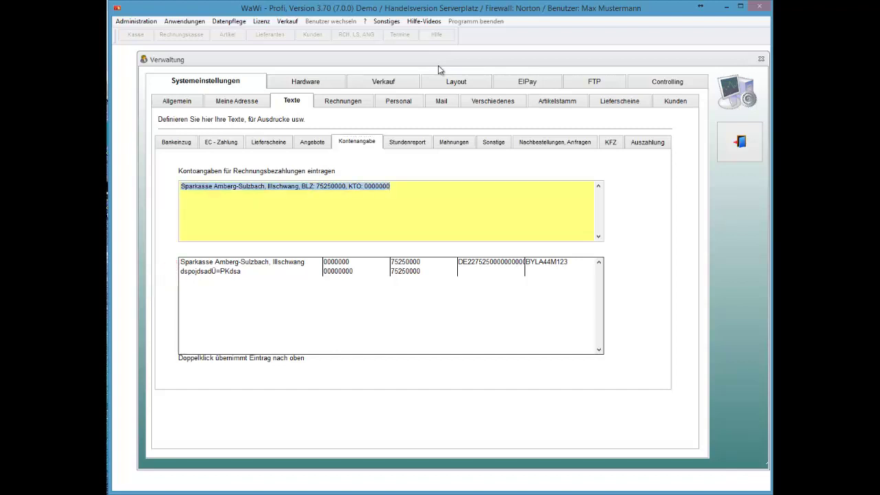
double_click(242, 262)
click(182, 202)
key(shift+Up)
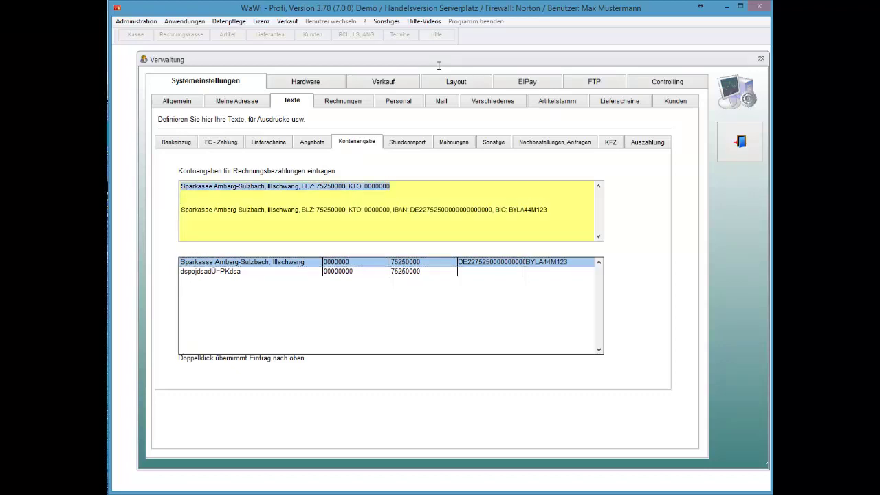
key(Delete)
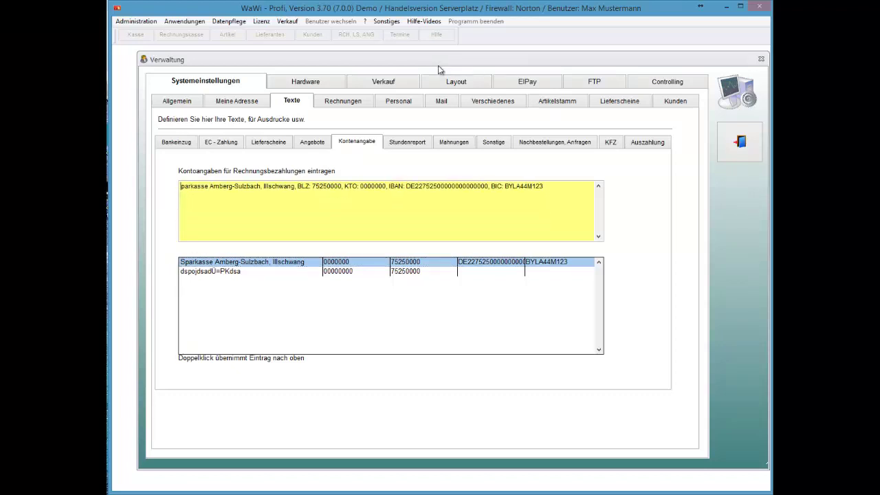
text(S)
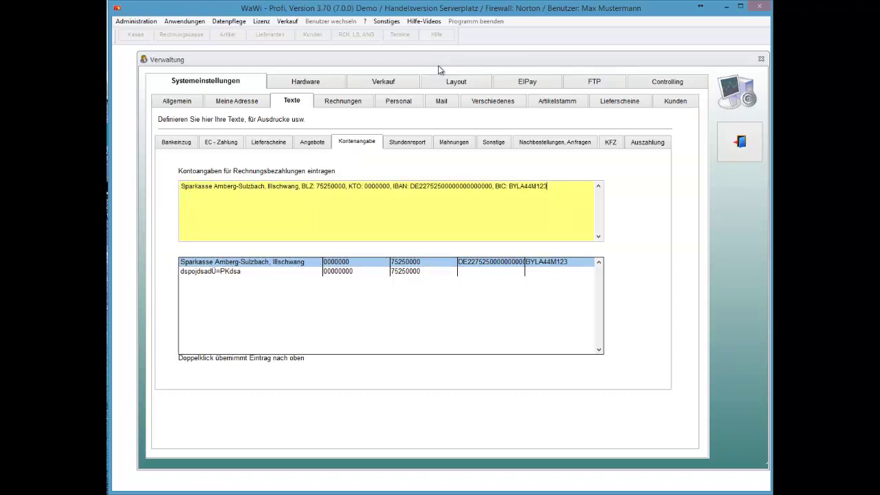
Step: Remove the BIC, BLZ and KTO from the Kontenangabe text, leaving the bank name and IBAN, and close the settings
key(End)
key(BackSpace)
key(BackSpace)
key(BackSpace)
key(BackSpace)
key(BackSpace)
key(BackSpace)
key(BackSpace)
key(BackSpace)
key(BackSpace)
key(BackSpace)
key(BackSpace)
key(BackSpace)
key(BackSpace)
key(BackSpace)
key(BackSpace)
key(BackSpace)
key(BackSpace)
drag(301, 186, 390, 187)
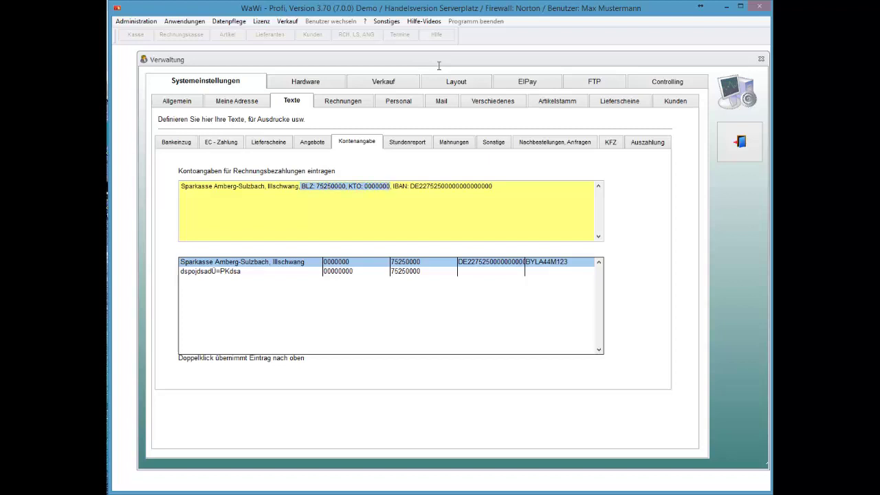
key(Delete)
key(Delete)
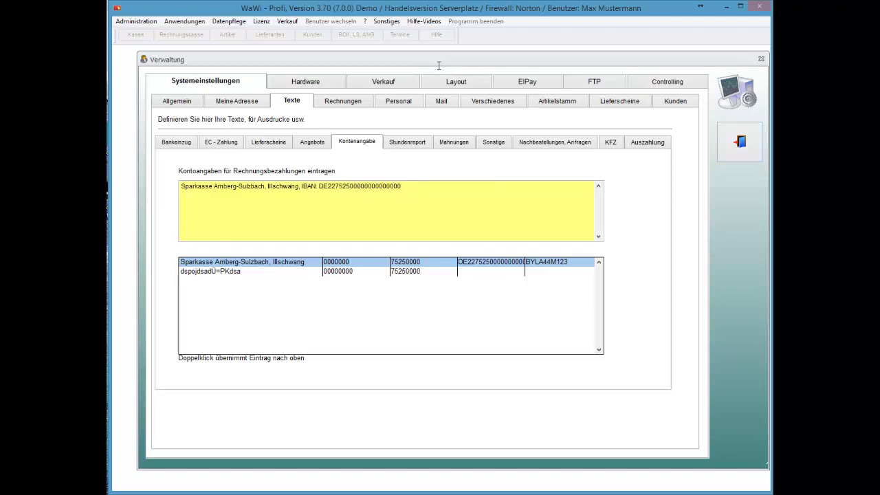
click(383, 187)
click(740, 142)
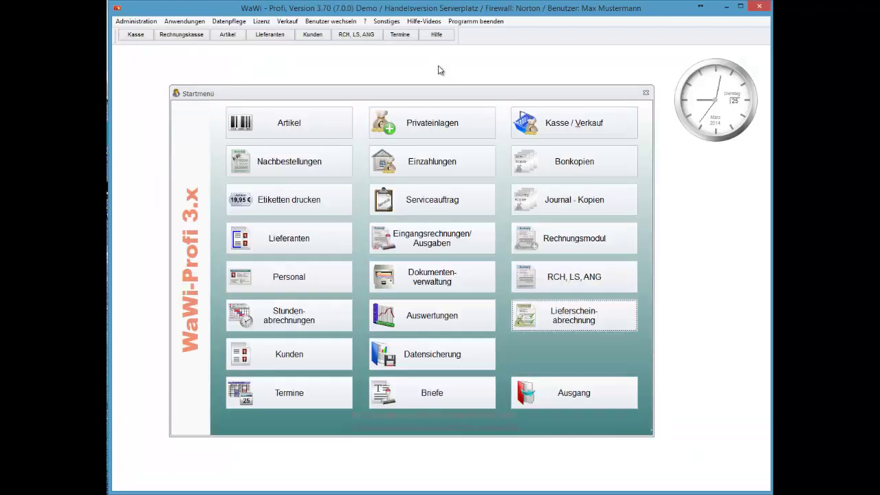
Step: Try again to bill all Lieferscheine of period 3/2014 with the option Sammelrechnung erstellen
click(574, 315)
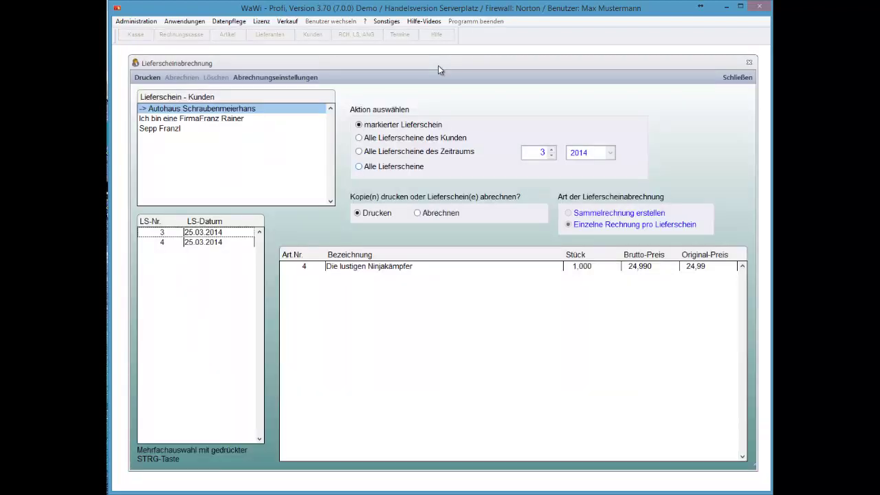
click(359, 138)
click(359, 152)
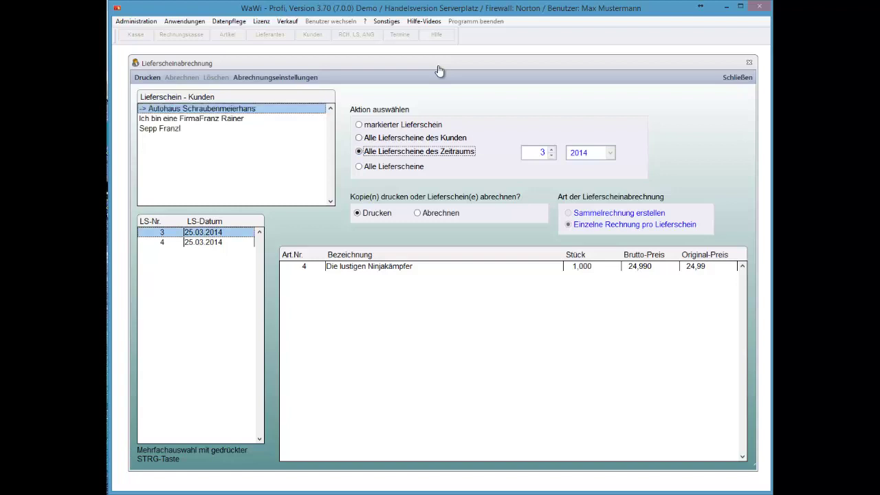
key(Tab)
key(Down)
key(Tab)
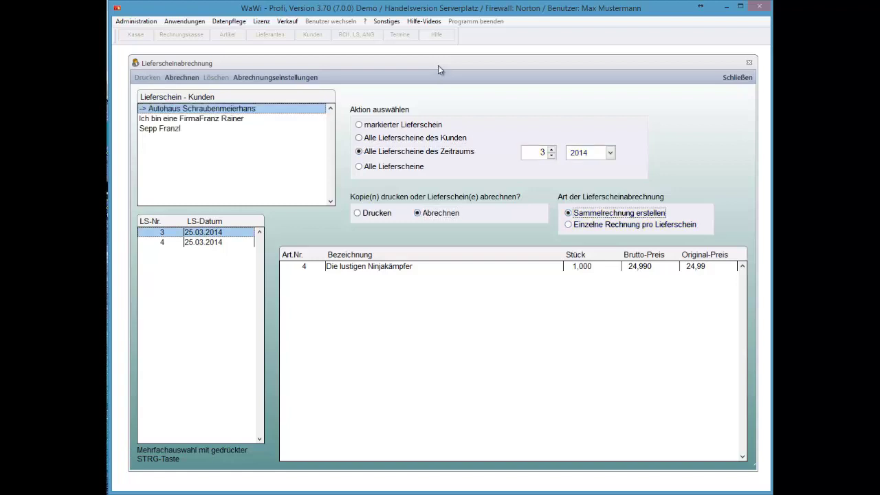
click(182, 78)
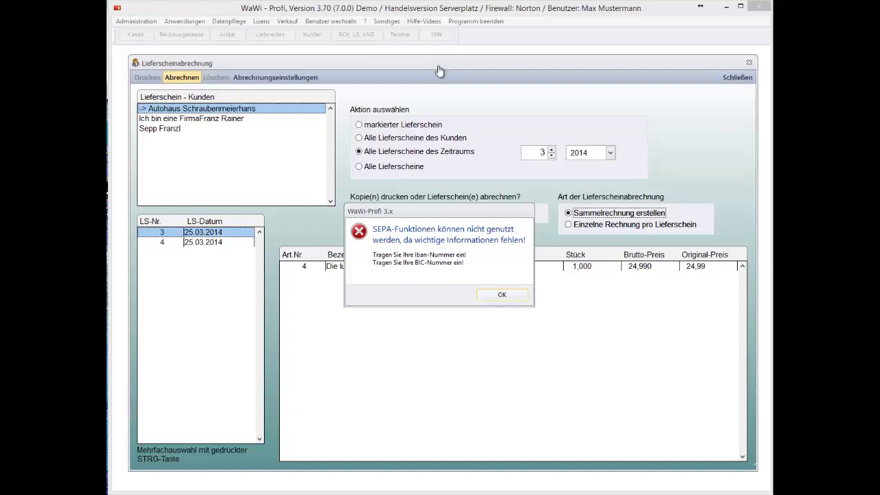
key(Return)
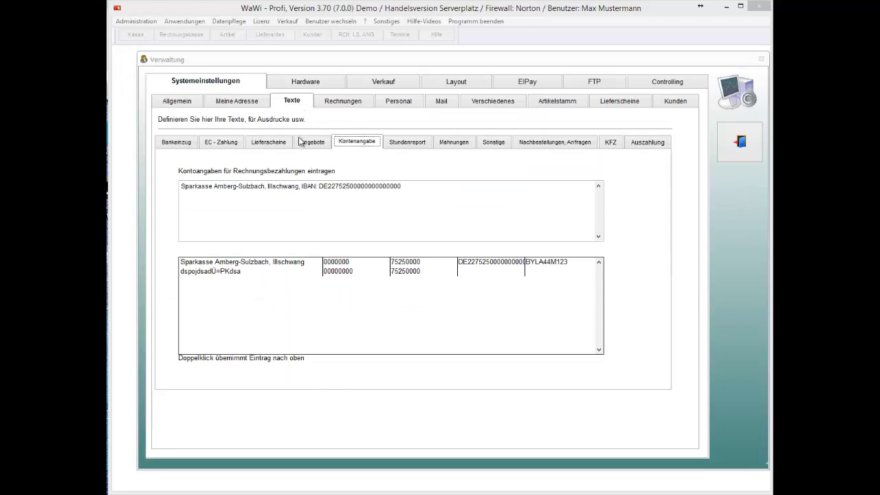
Step: Replace the Kontenangabe text with the stored Sparkasse entry, remove only its BLZ and KTO, and close the settings
double_click(237, 262)
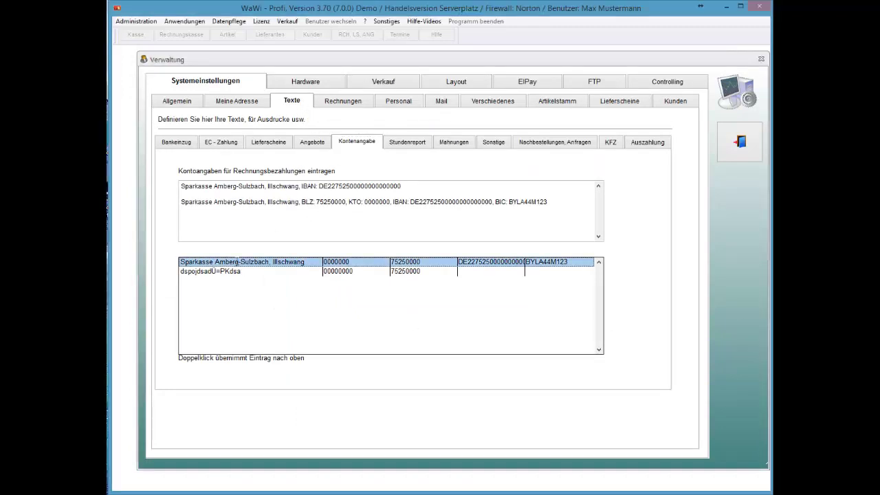
key(shift+Up)
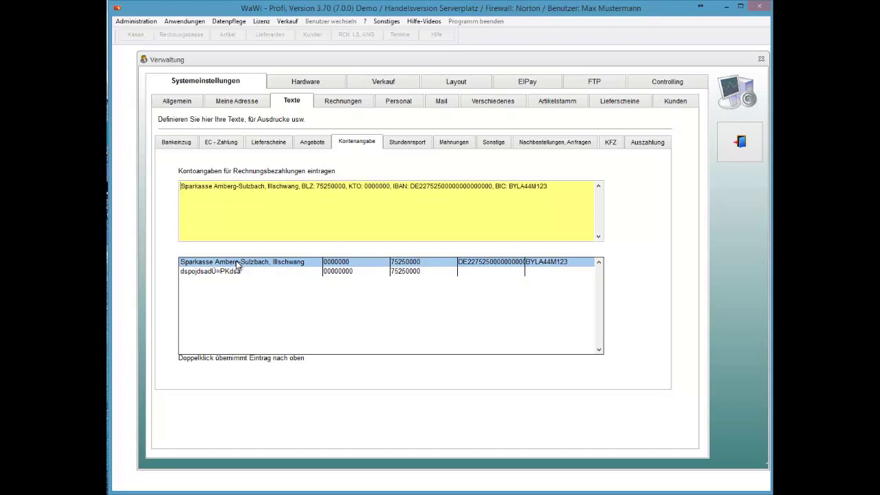
key(Right)
key(Right)
key(Right)
key(Right)
key(Right)
key(Right)
key(Right)
key(Right)
key(Right)
key(Right)
key(Right)
key(Right)
key(Right)
key(Right)
key(Right)
key(Right)
key(Right)
key(Right)
key(Right)
key(Delete)
key(Delete)
key(Delete)
key(Delete)
key(Delete)
key(Delete)
key(Delete)
key(Delete)
key(Delete)
key(Delete)
key(Delete)
key(Delete)
key(Delete)
key(Delete)
key(Delete)
key(Delete)
key(Delete)
key(Delete)
key(Delete)
key(Delete)
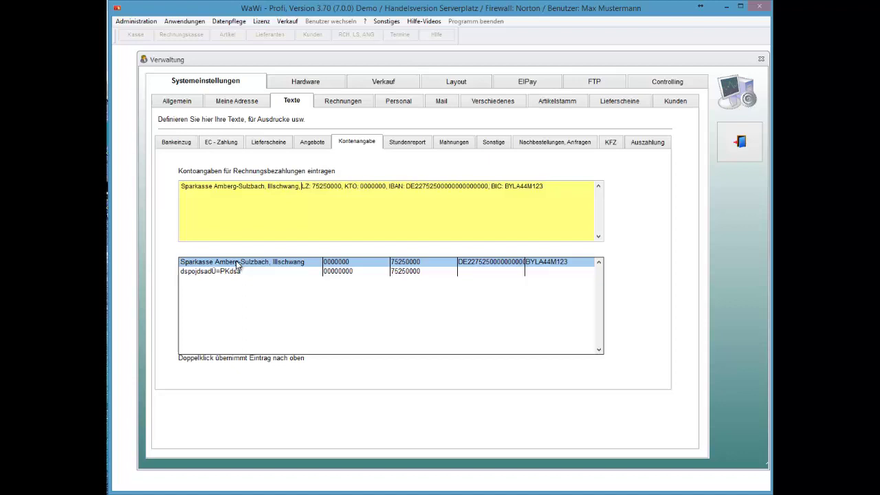
key(Delete)
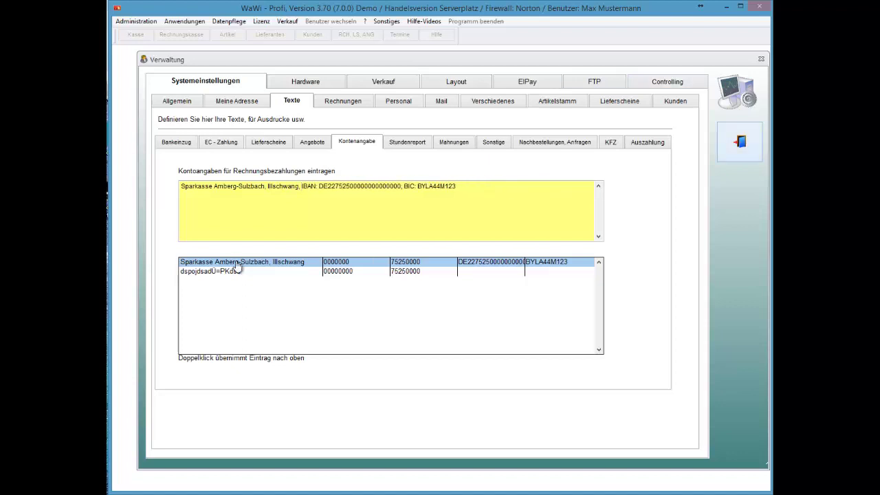
key(Escape)
Step: Start billing all Lieferscheine of period 3/2014 as Sammelrechnung in the Lieferscheinabrechnung
key(Down)
key(Down)
key(Return)
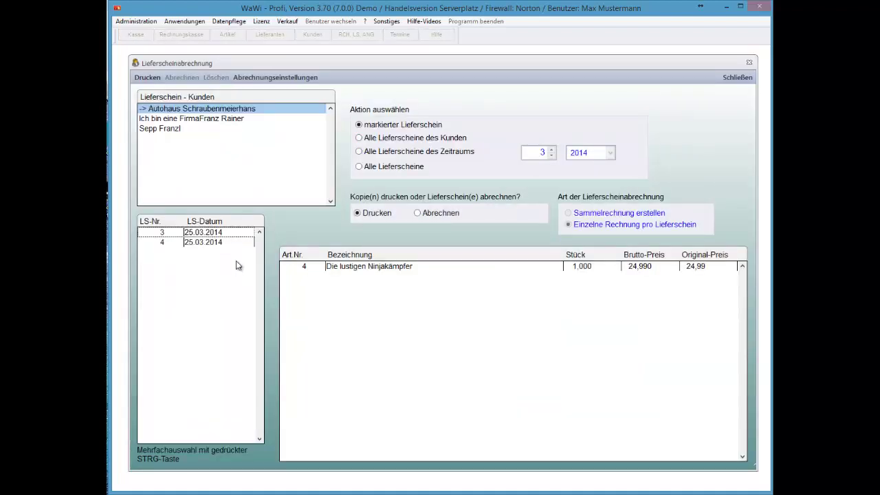
click(359, 152)
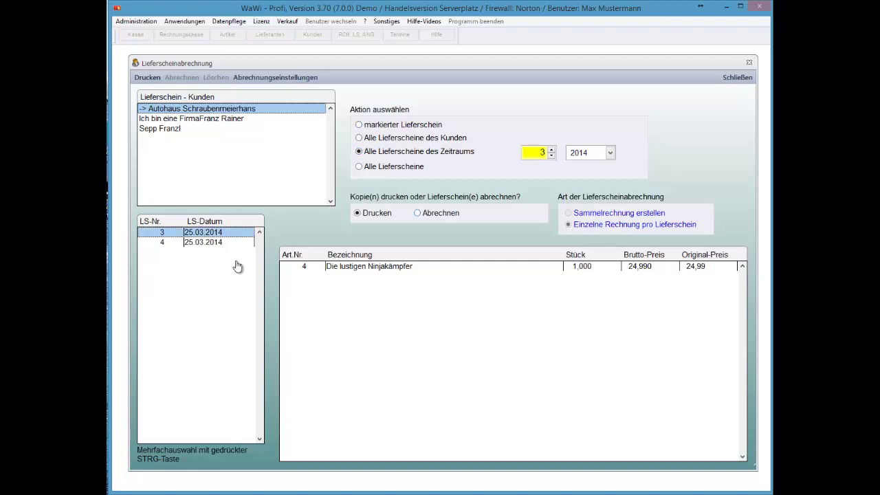
click(417, 213)
key(Tab)
key(Tab)
key(Return)
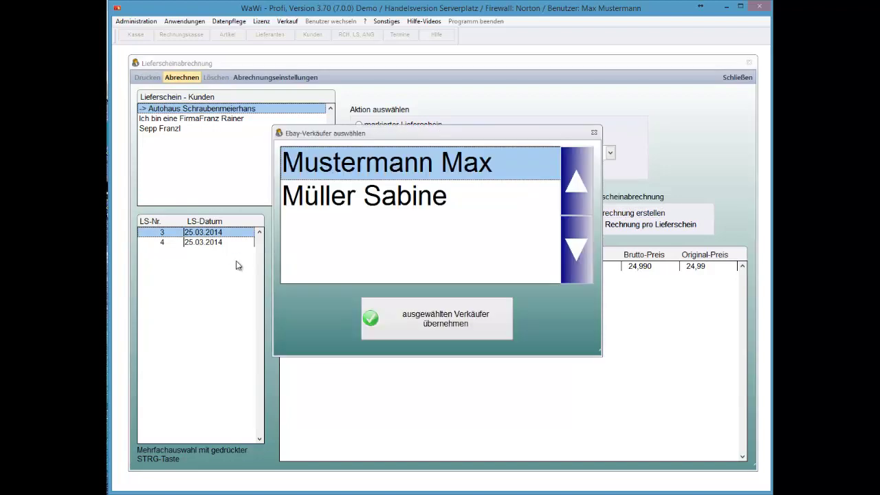
Step: Accept the preselected seller for the billing and continue with an empty Zusatztext
key(Return)
key(Return)
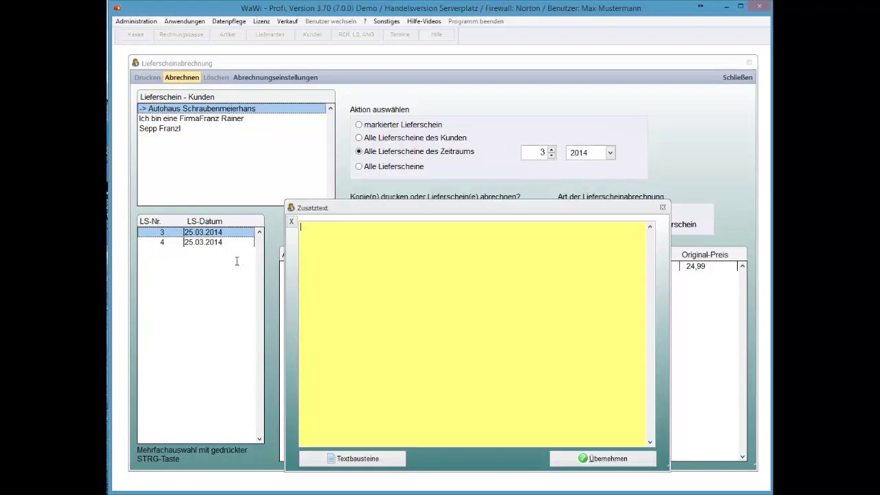
click(604, 458)
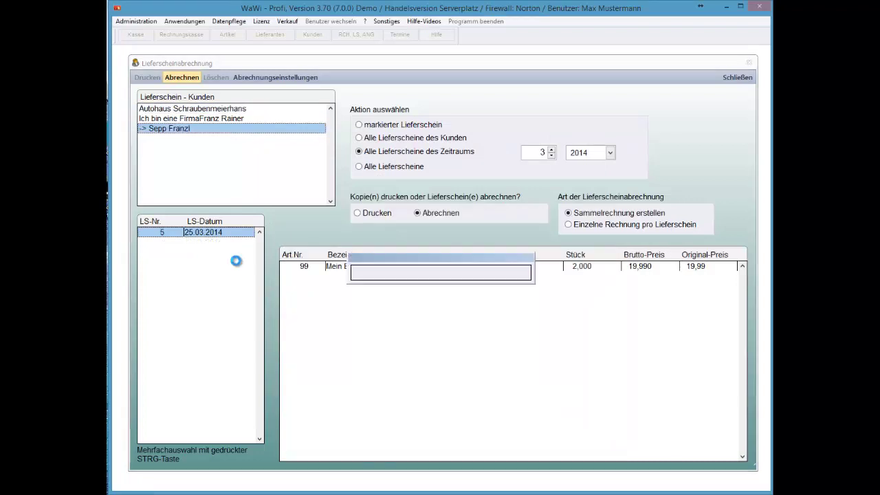